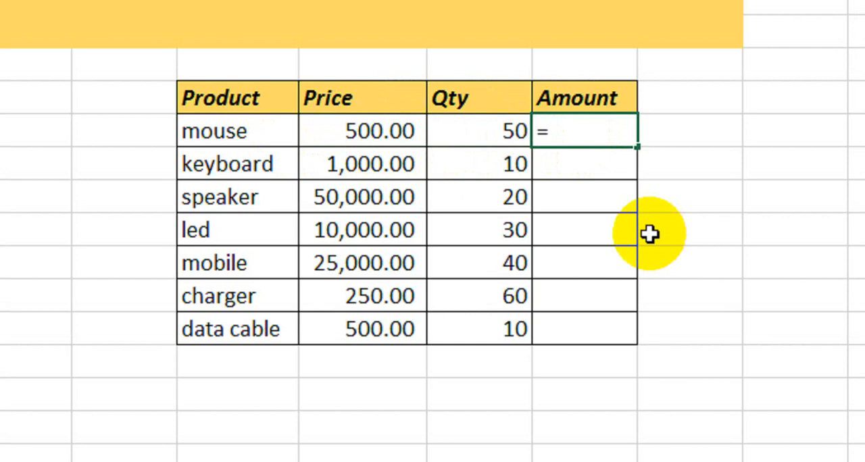
- Enter =PRODUCT(H8,I8) as the mouse row's Amount to multiply its price by its quantity
type("prod")
key("Tab")
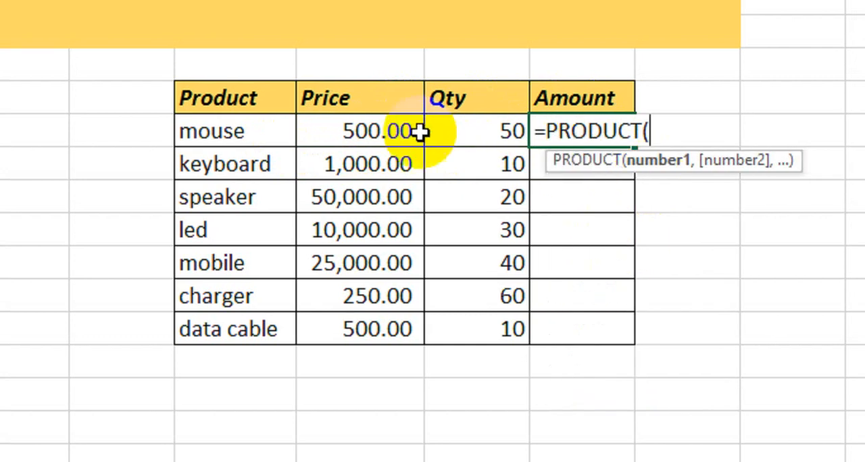
left_click(367, 129)
type(",")
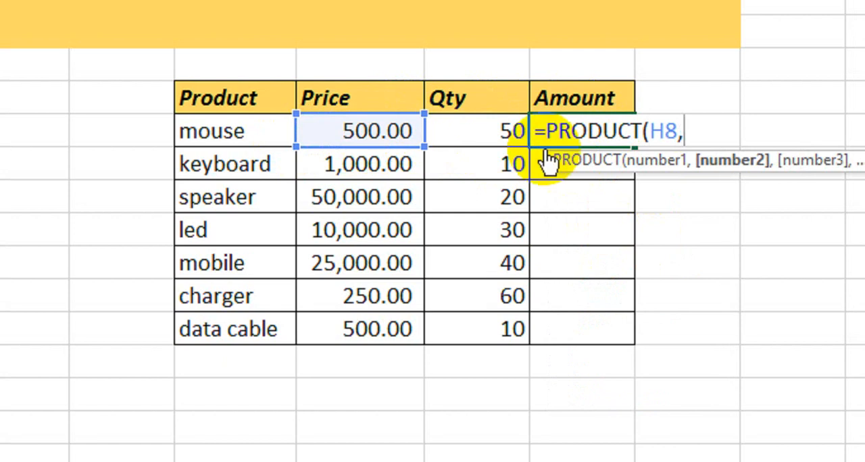
left_click(424, 131)
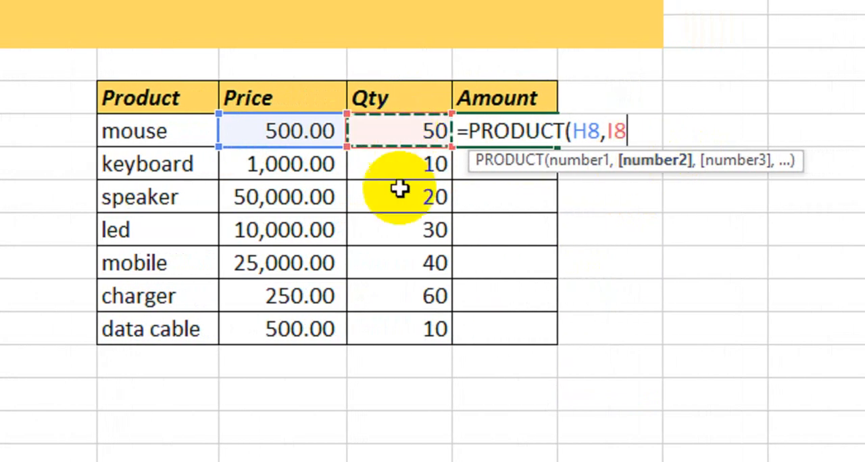
type(")")
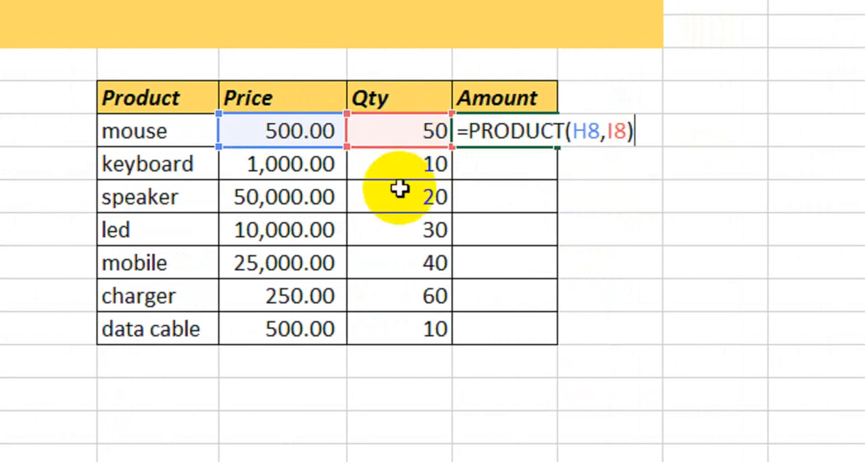
key("Return")
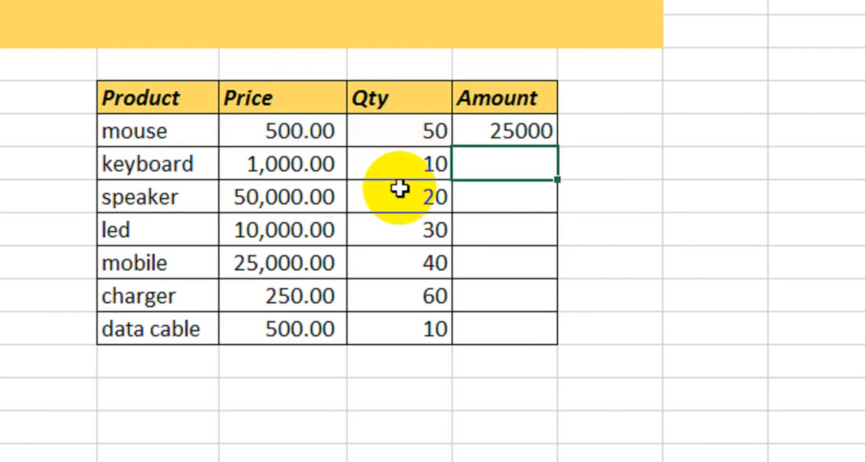
- Fill the mouse row's Amount formula down to the data cable row and apply the comma number style
left_click(313, 130)
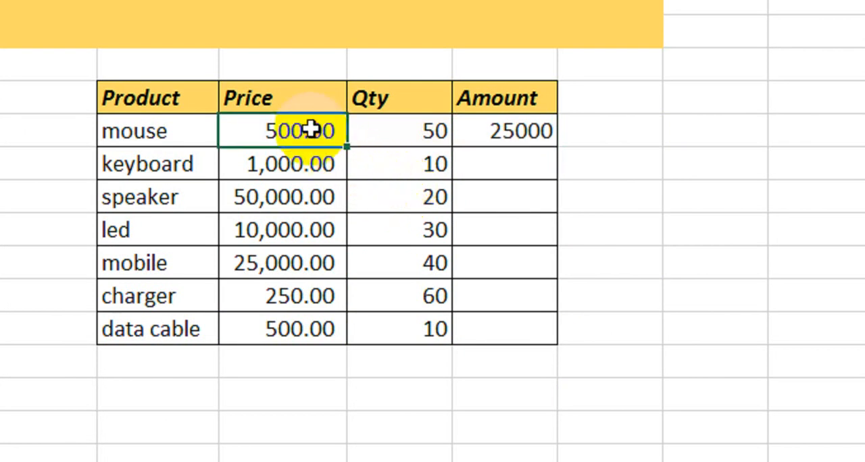
left_click(397, 130)
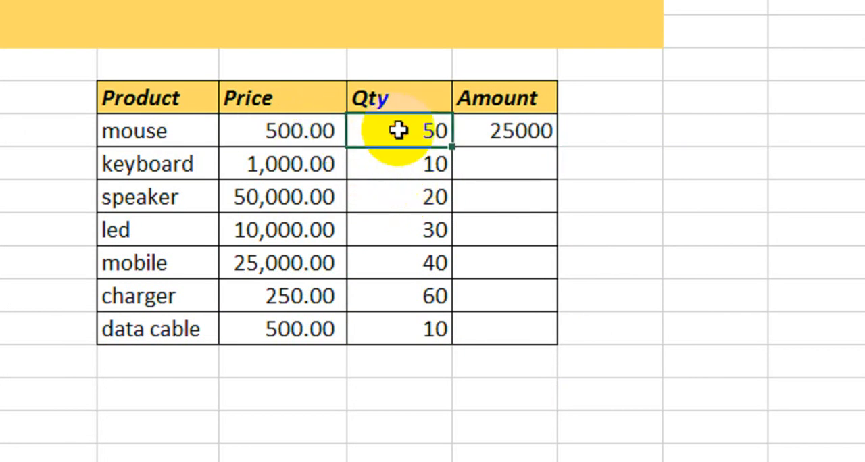
left_click(497, 131)
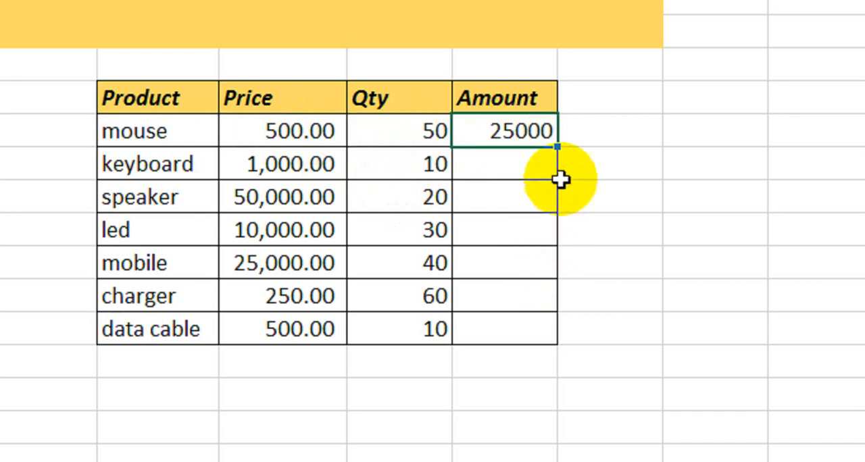
left_click_drag(561, 144, 546, 341)
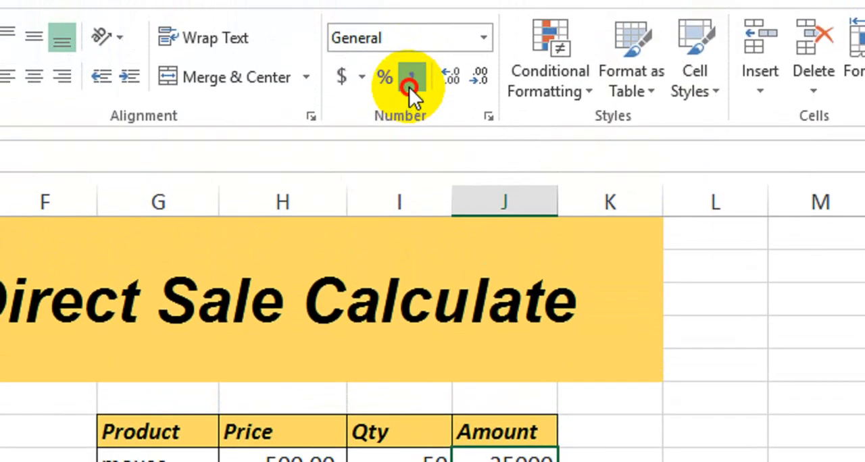
left_click(410, 85)
- Enter the label Total in the cell directly below the Qty column
left_click(526, 407)
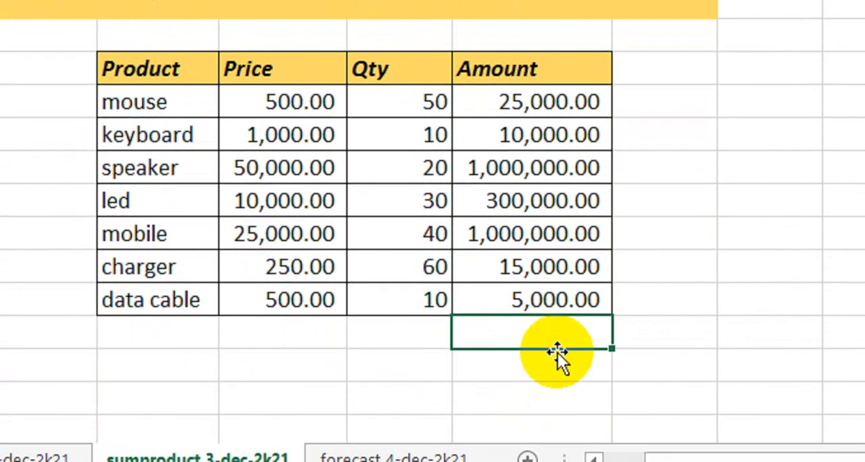
key("Left")
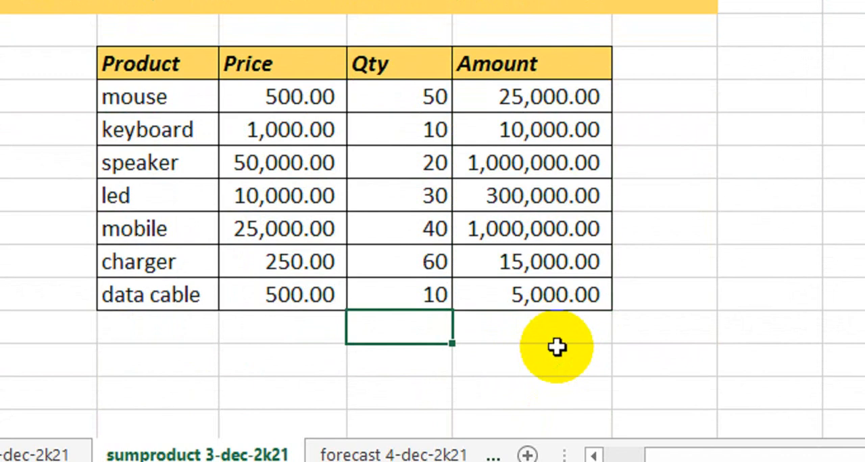
type("Total")
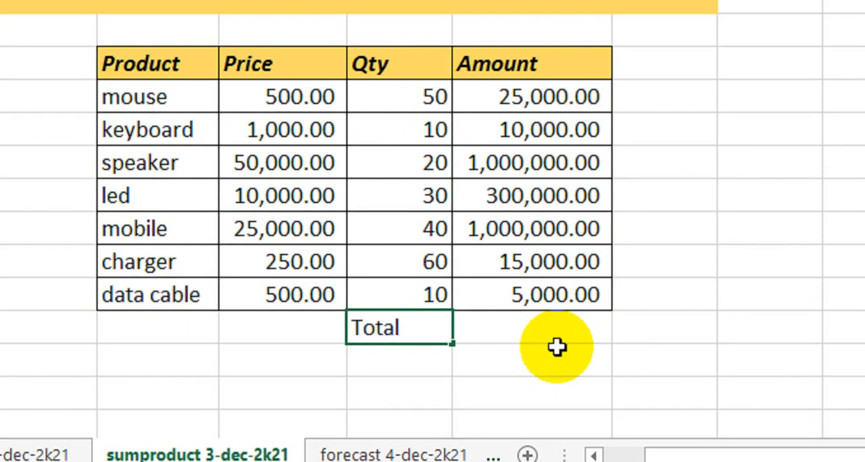
key("Return")
key("Up")
key("ctrl+c")
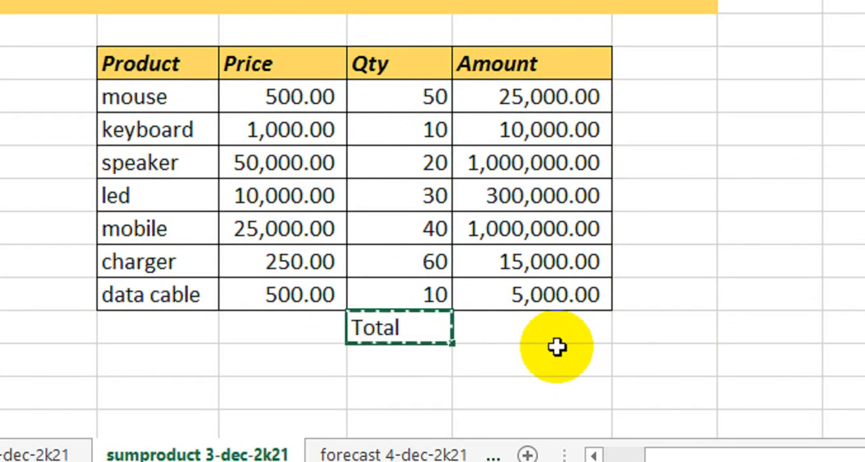
key("ctrl+Down")
key("ctrl+v")
key("Escape")
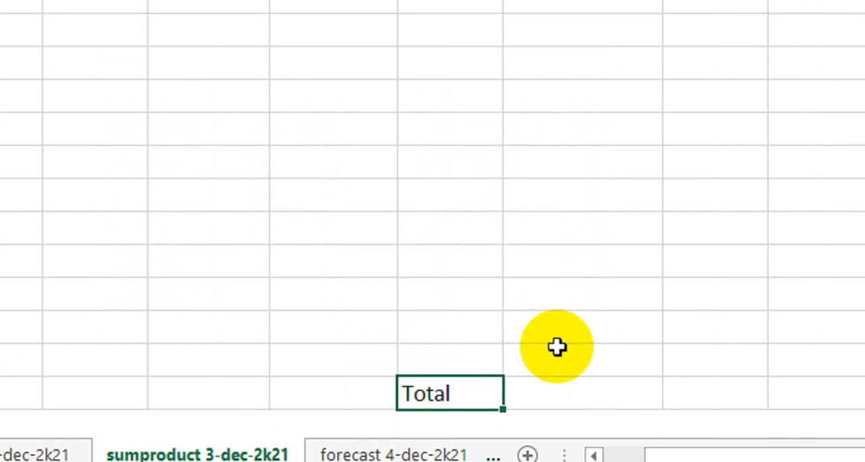
key("Delete")
key("ctrl+Up")
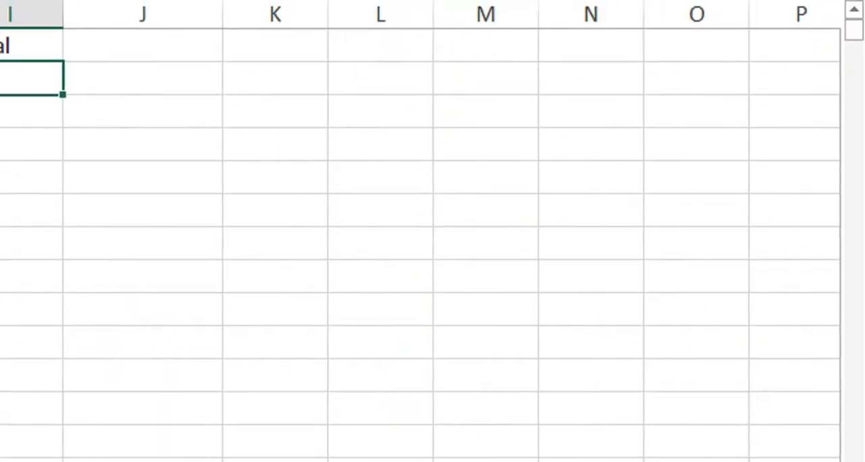
left_click_drag(859, 28, 860, 17)
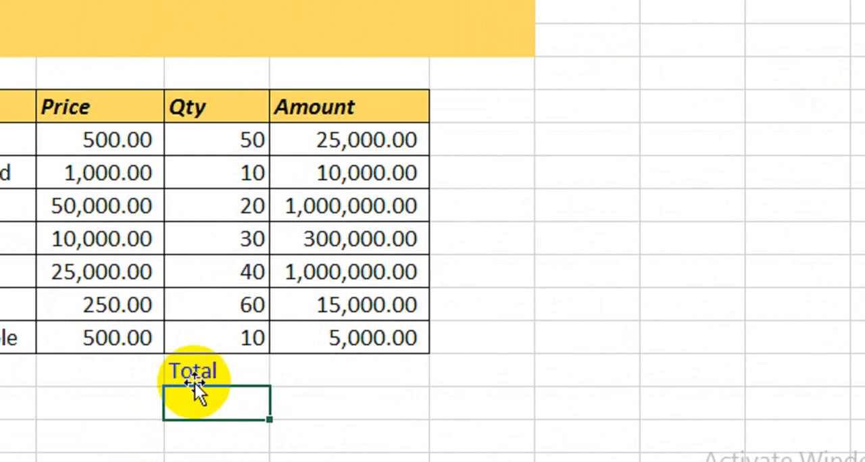
- Copy the Total label into the cell directly beneath it
left_click(198, 375)
key("ctrl+c")
key("Down")
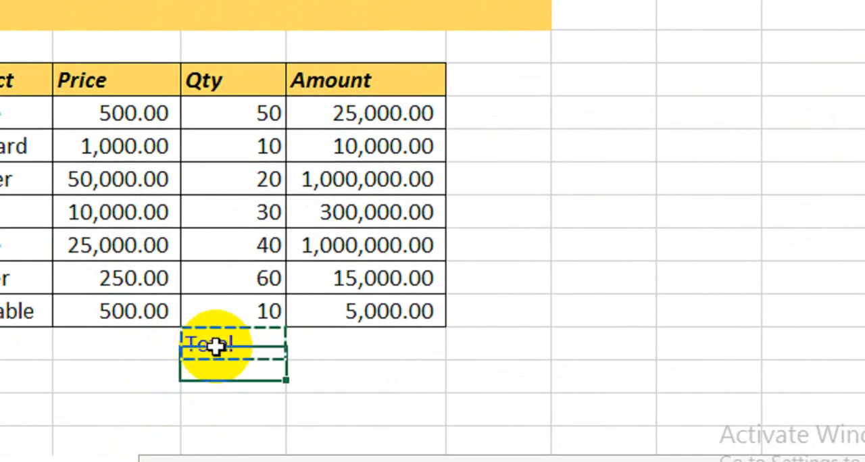
key("ctrl+v")
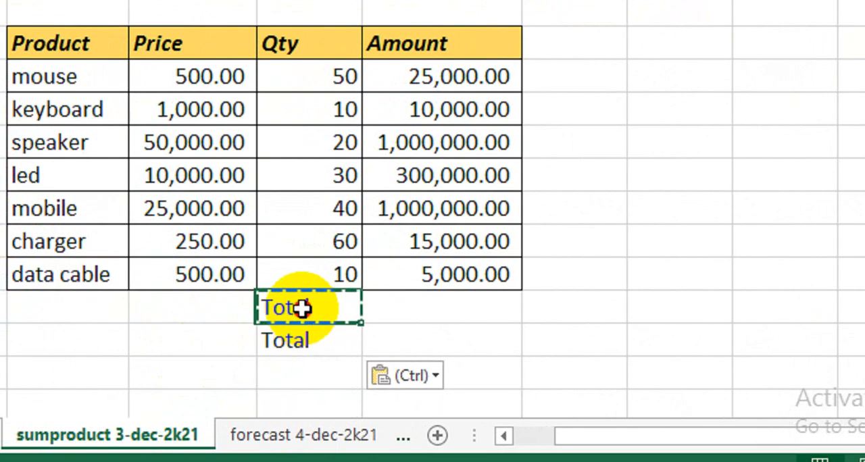
left_click(143, 357)
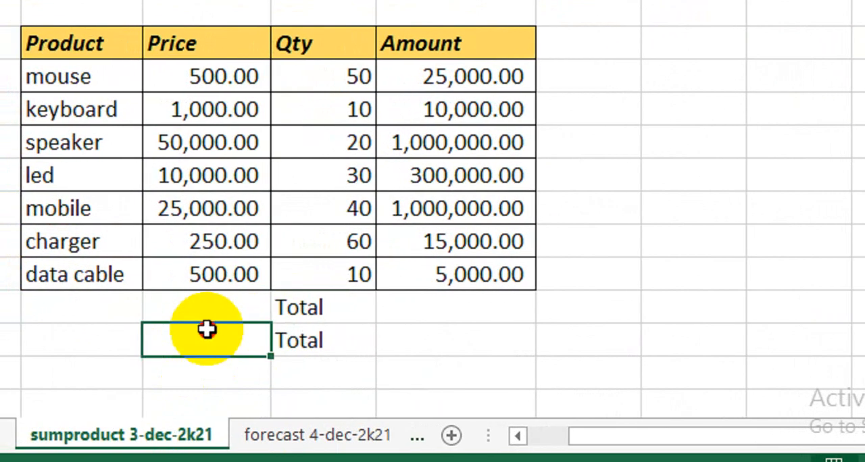
- Add borders to the two Total rows and format both Total labels as bold white text on a black fill
left_click_drag(315, 310, 439, 333)
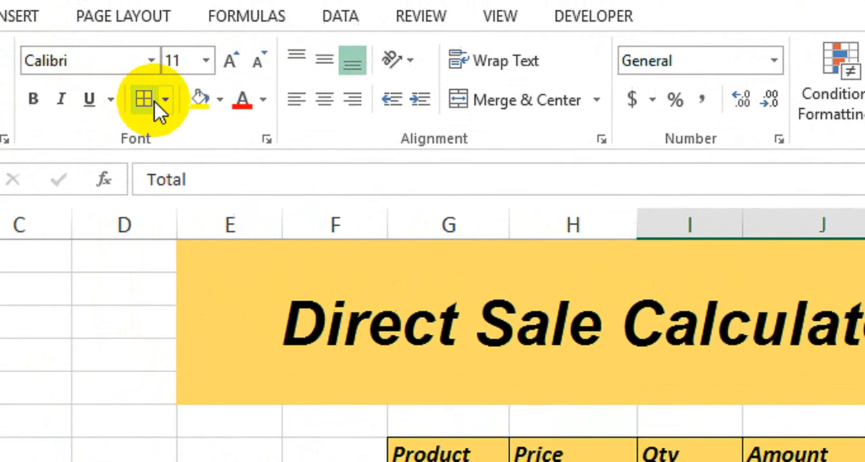
left_click(20, 59)
left_click(667, 402)
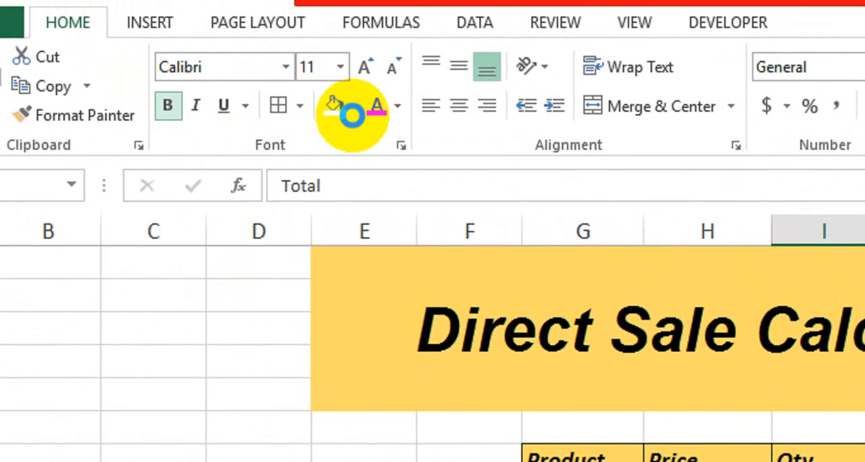
left_click(356, 110)
left_click(380, 250)
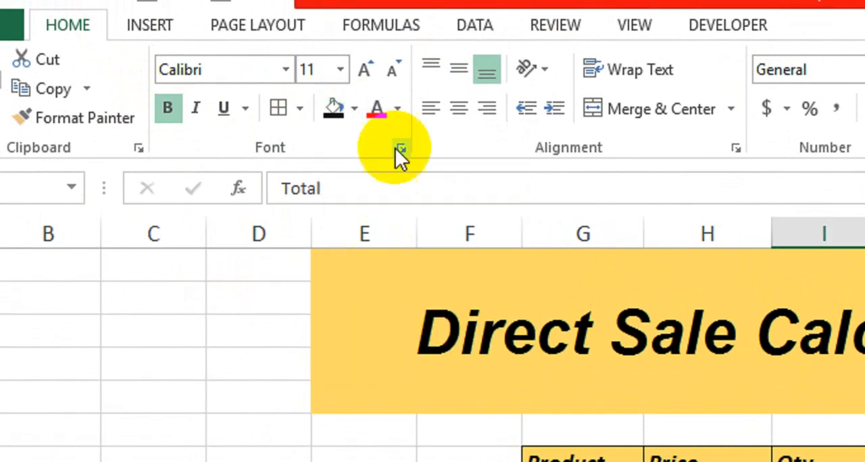
left_click(396, 111)
left_click(377, 196)
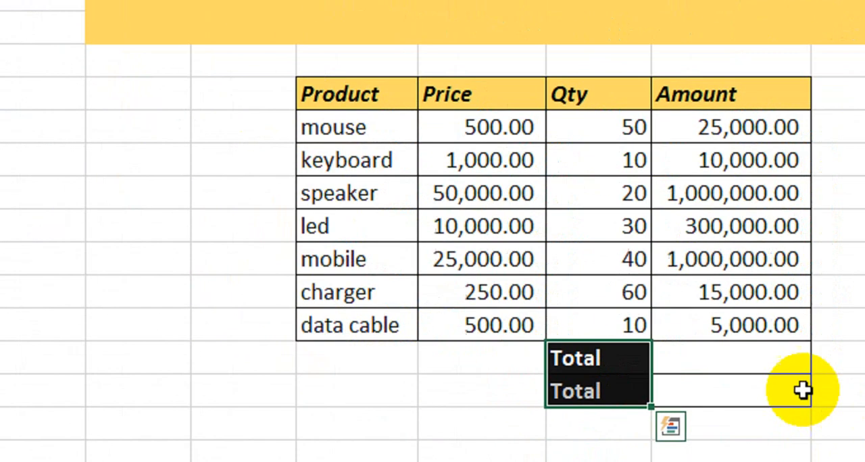
- Make the two empty Amount cells beside the Total labels bold
left_click(672, 341)
left_click_drag(662, 341, 654, 381)
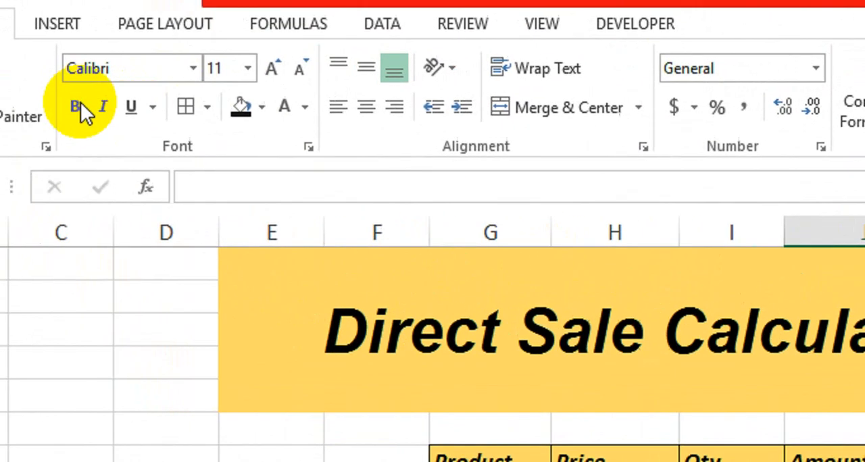
left_click(80, 105)
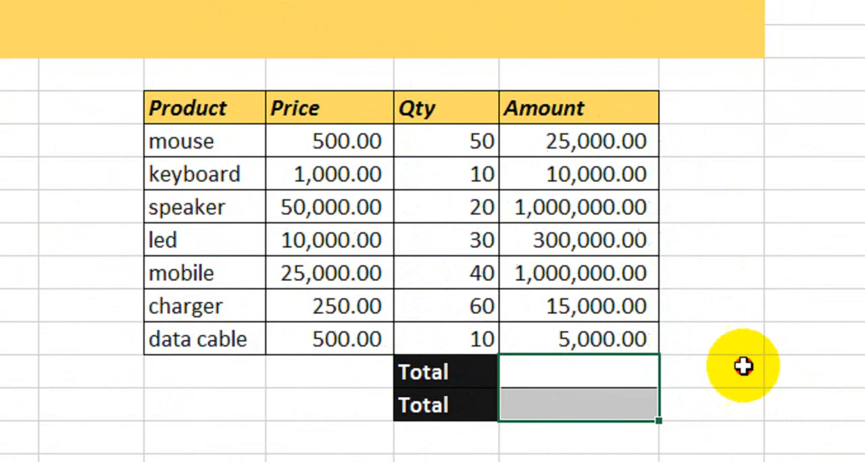
left_click(744, 365)
left_click(800, 439)
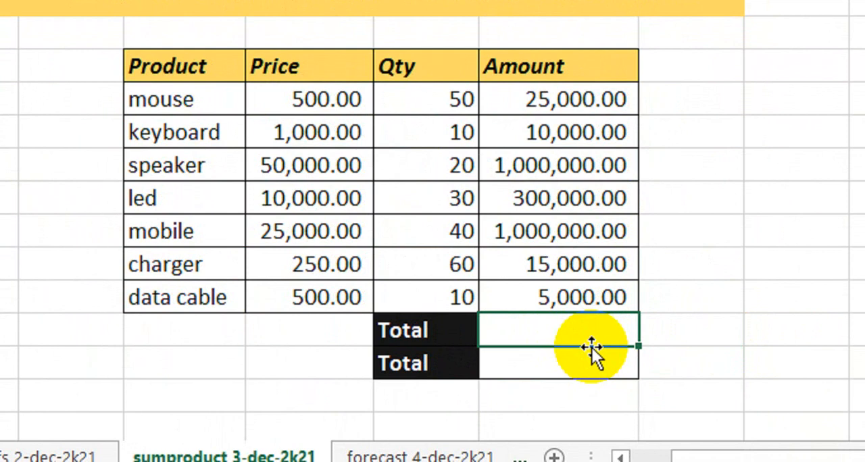
- Enter =SUM(J8:J14) beside the first Total label to add up the Amount column
left_click(338, 100)
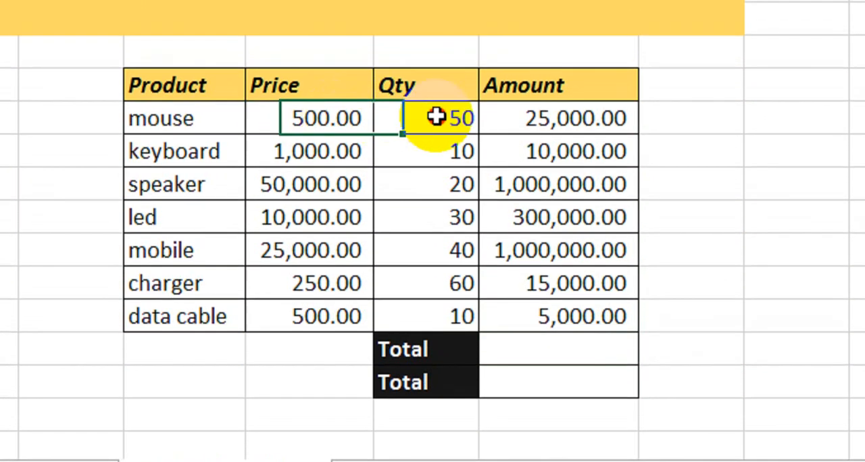
left_click(440, 99)
left_click(538, 118)
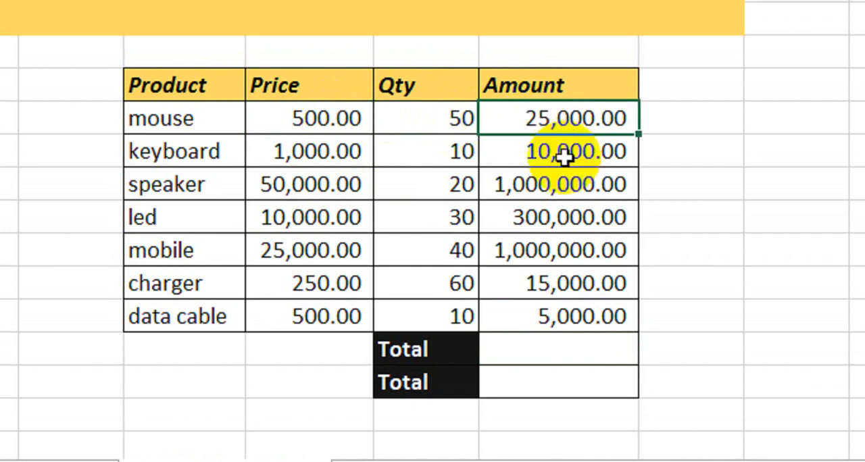
left_click(560, 347)
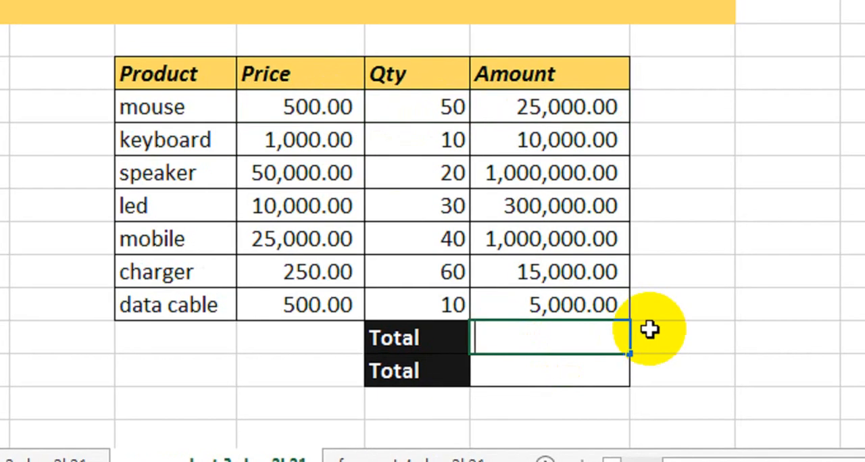
type("=sum")
key("Tab")
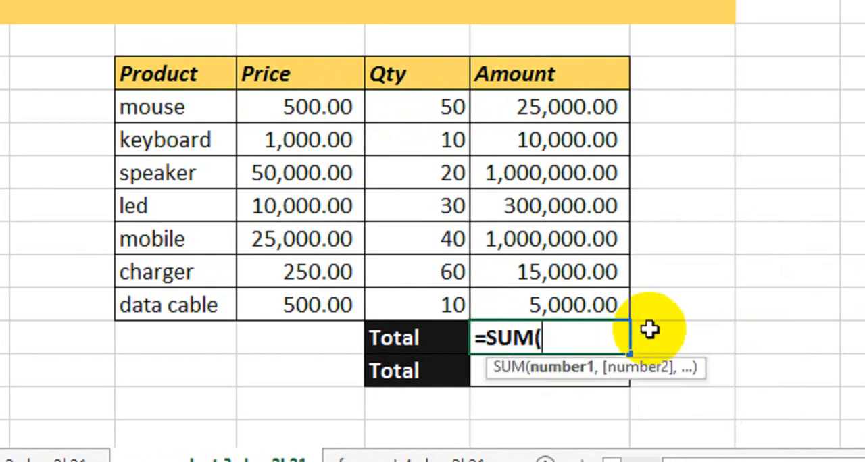
left_click_drag(562, 108, 575, 309)
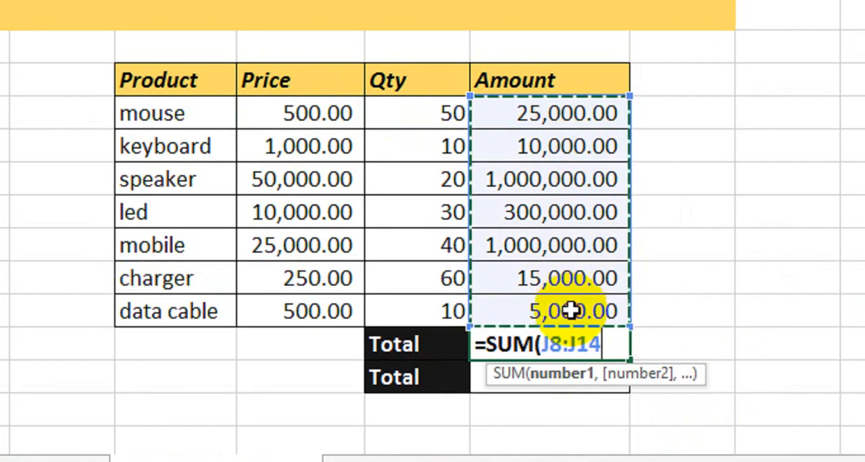
type(")")
key("Return")
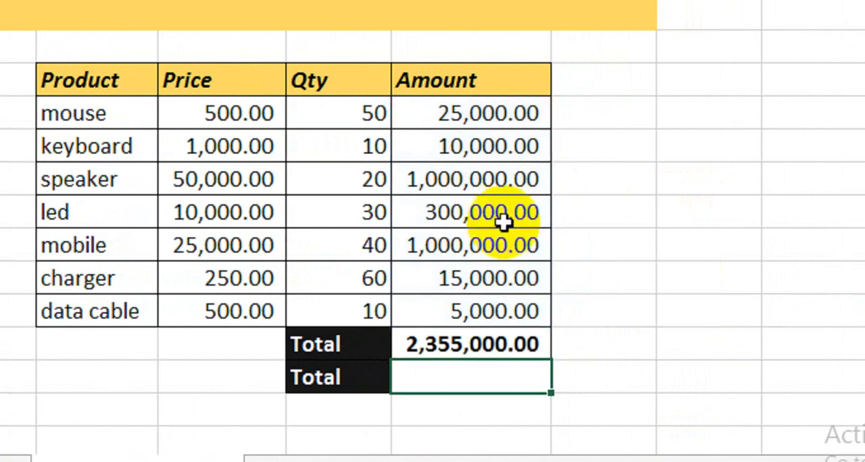
left_click(445, 343)
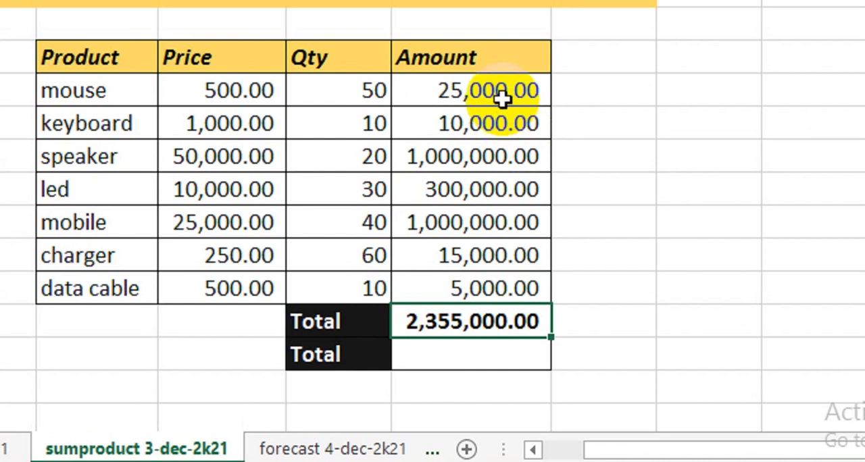
left_click_drag(500, 86, 496, 275)
left_click(467, 333)
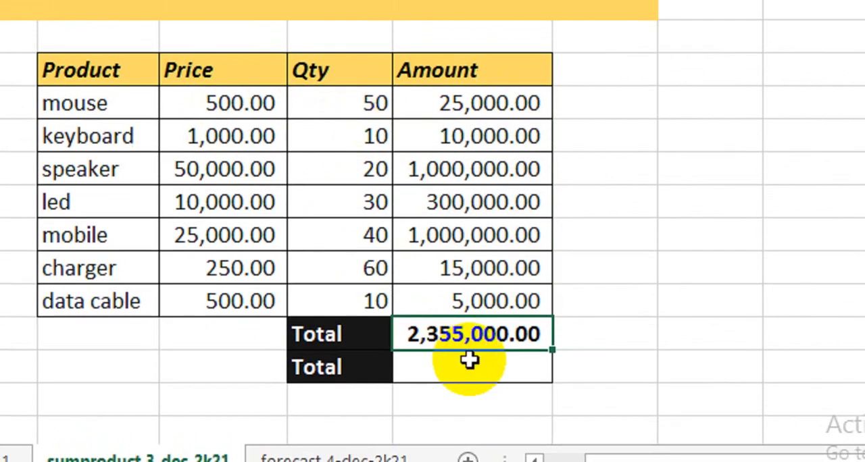
- Enter =SUMPRODUCT(H8:H14,I8:I14) beside the second Total label to total the Price and Qty columns directly
left_click(470, 366)
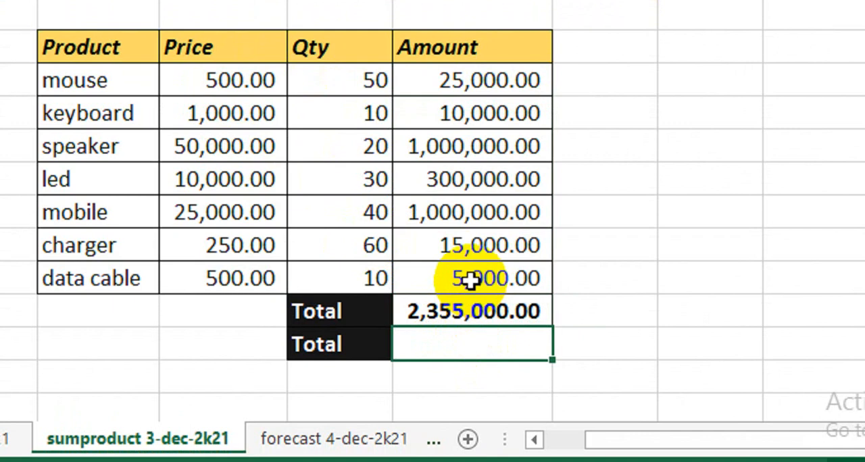
type("=sump")
key("Tab")
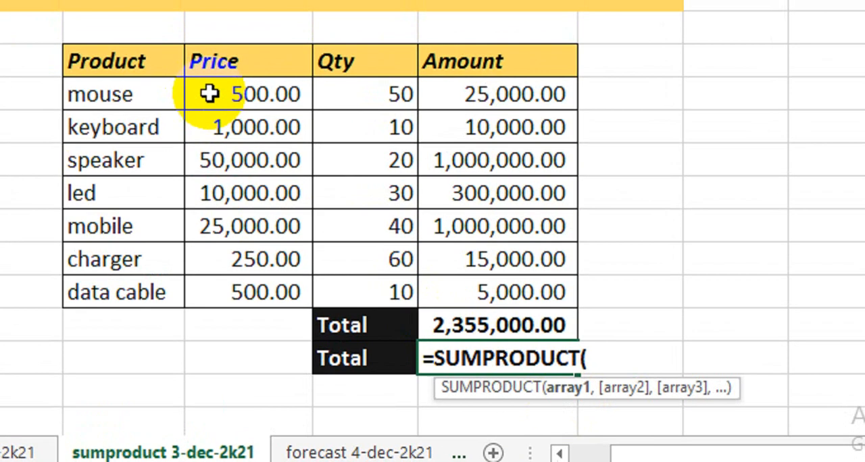
left_click_drag(182, 58, 191, 230)
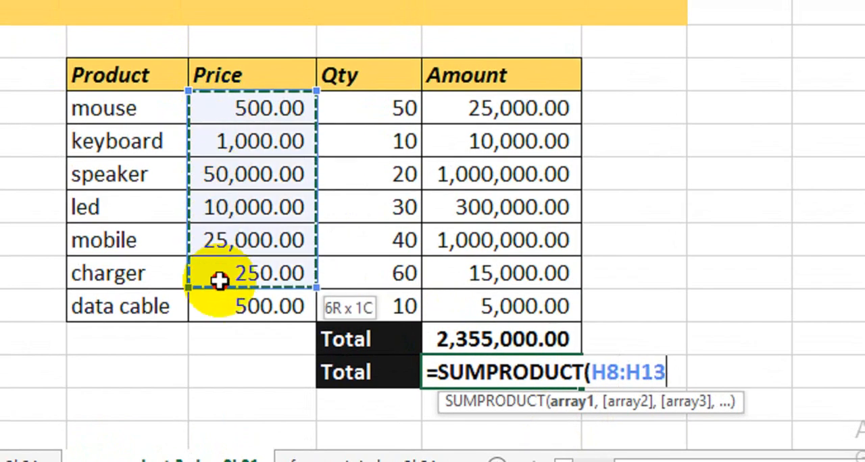
left_click_drag(220, 280, 223, 304)
type(",")
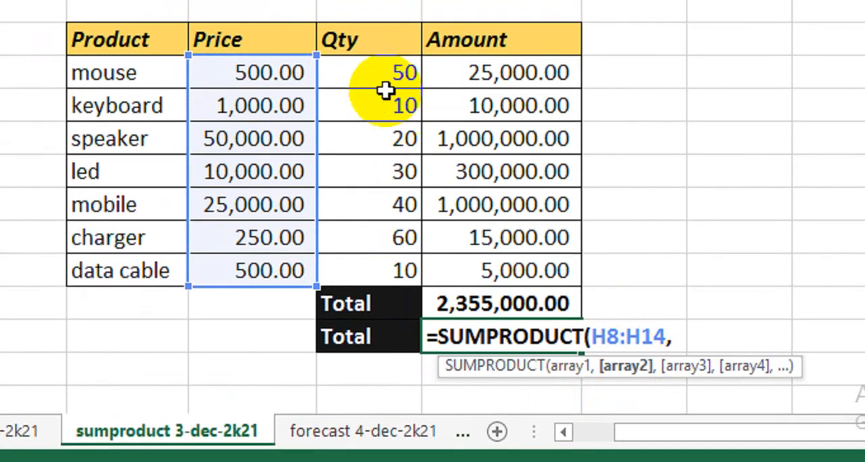
left_click_drag(382, 87, 380, 158)
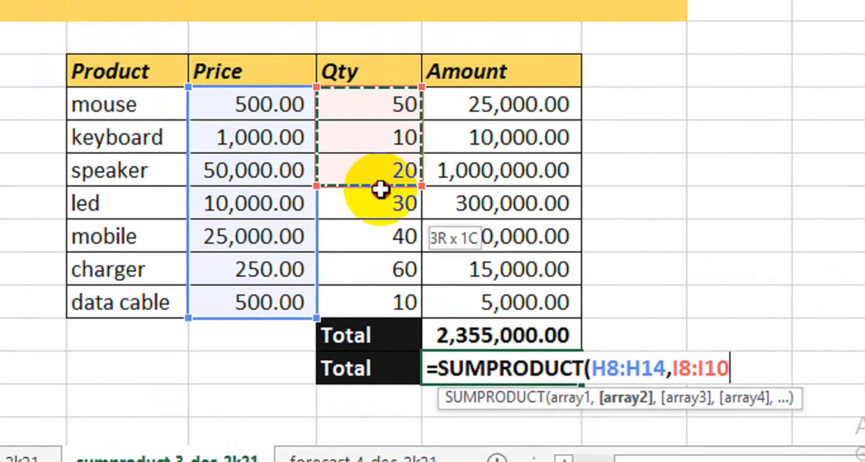
left_click_drag(381, 190, 379, 302)
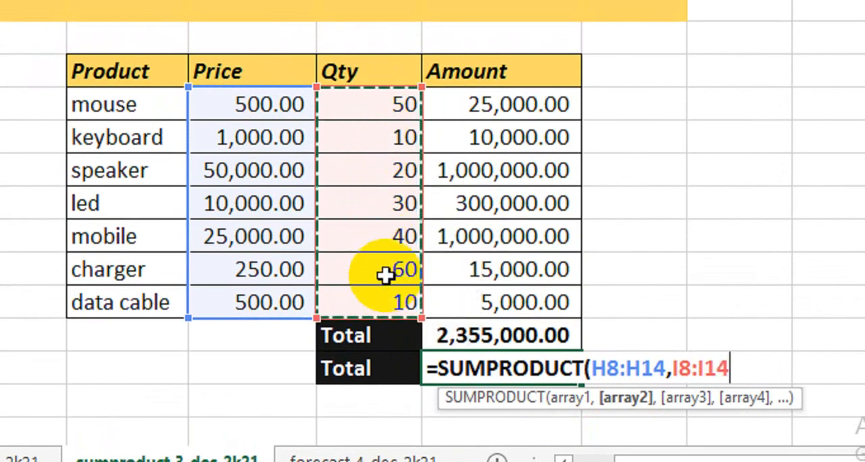
type(")")
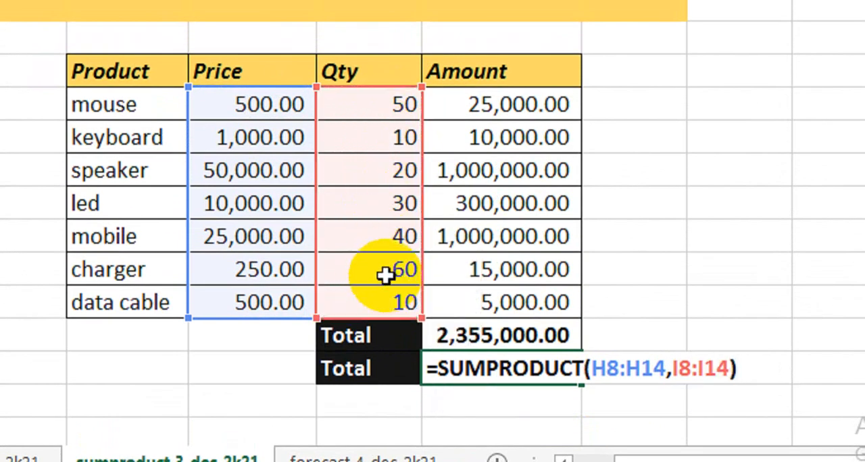
key("Return")
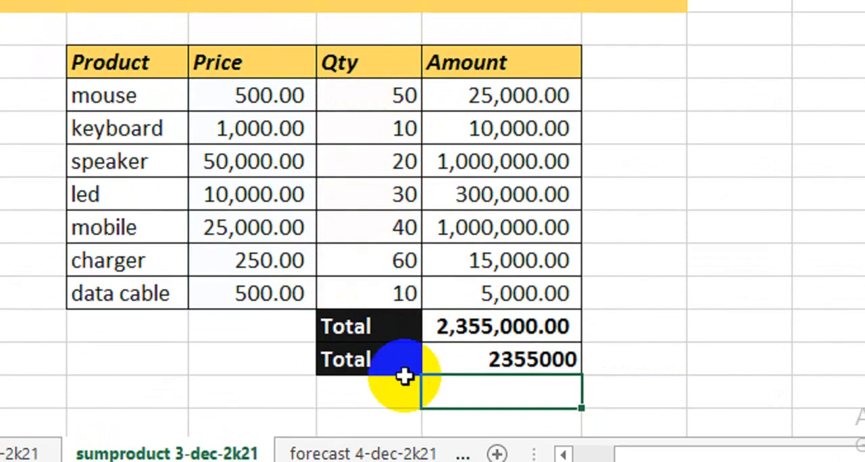
- Apply the comma number style to the SUMPRODUCT result beside the second Total label
left_click(448, 368)
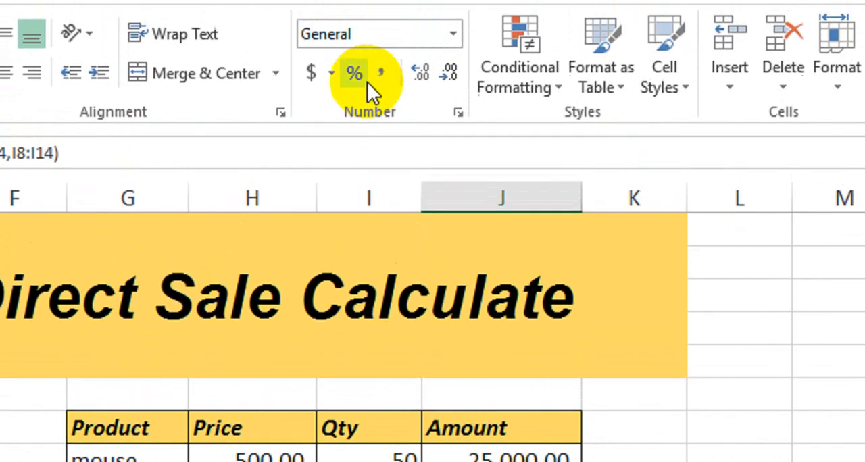
left_click(380, 74)
left_click(522, 367)
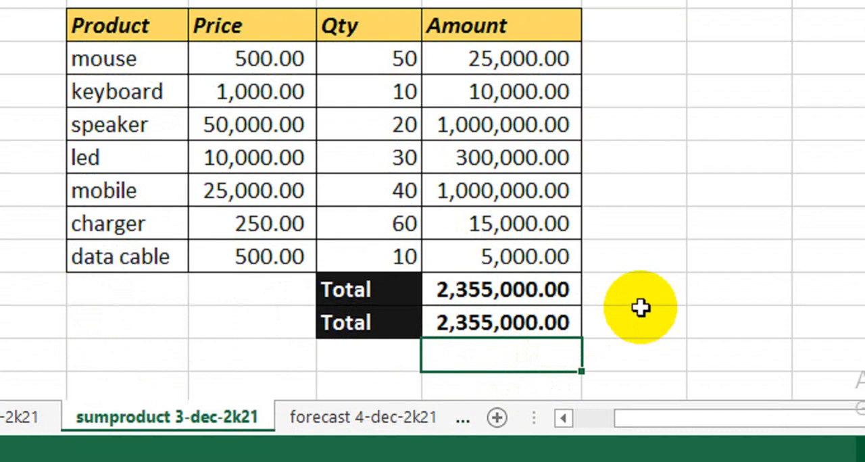
- Compare the two Total amounts, and examine the led row's Price, Qty and Amount cells along with its Amount formula
key("Up")
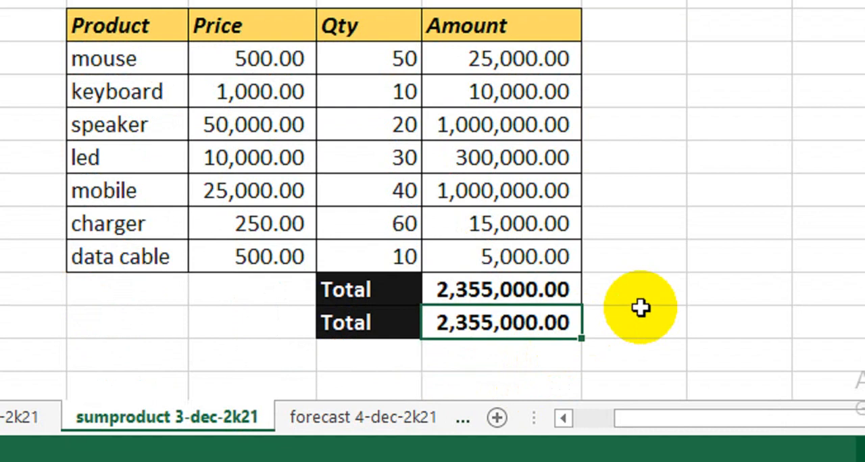
key("Up")
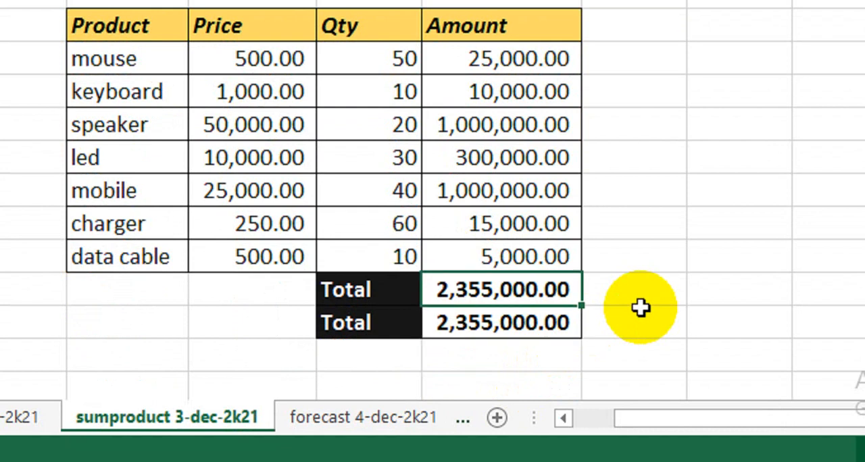
key("Up")
key("Down")
key("Up")
key("Up")
key("Up")
key("Up")
key("Left")
key("Left")
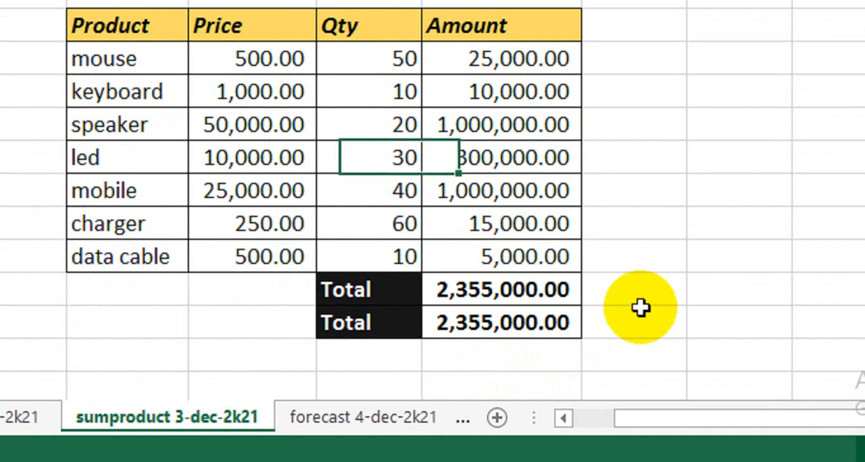
key("shift+Right")
key("shift+Right")
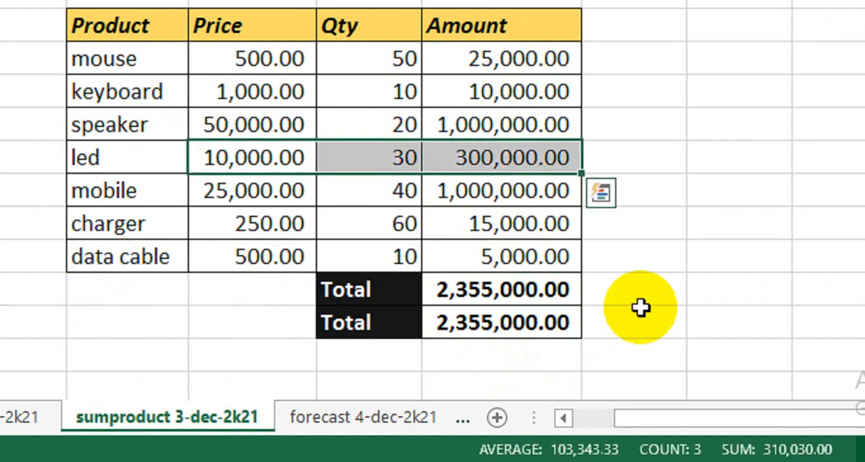
key("Right")
key("Right")
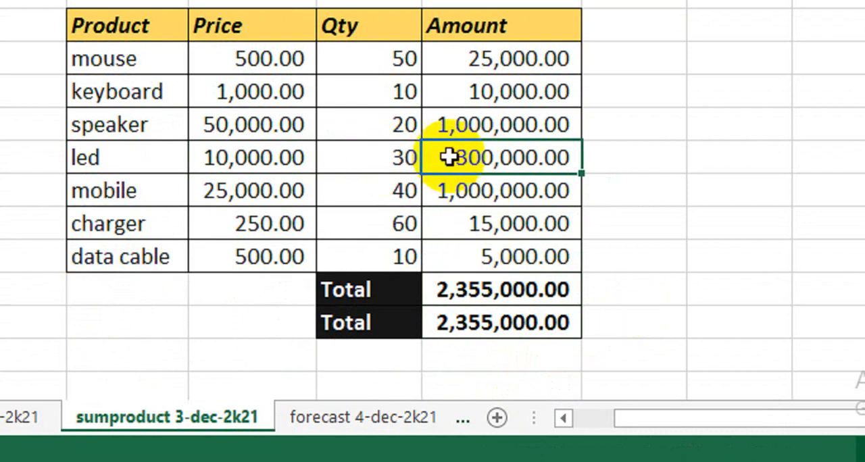
double_click(485, 158)
key("Return")
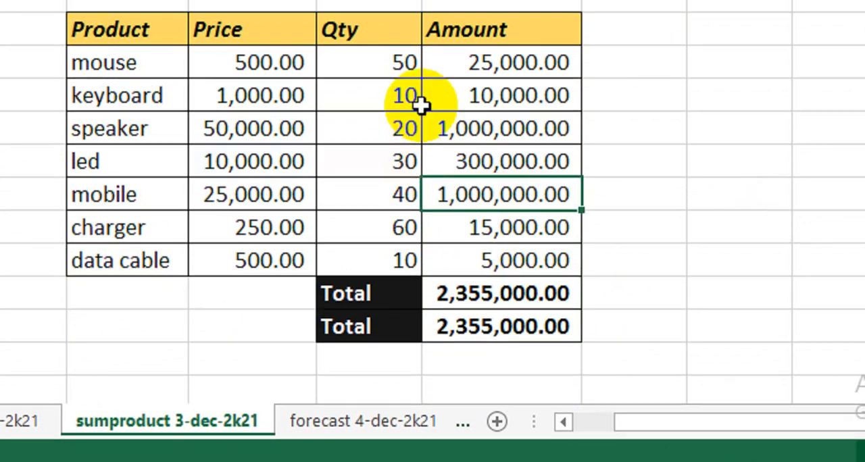
- Review the Amount values from mouse to data cable against the SUM total and the SUMPRODUCT total
scroll(266, 106, "up", 2)
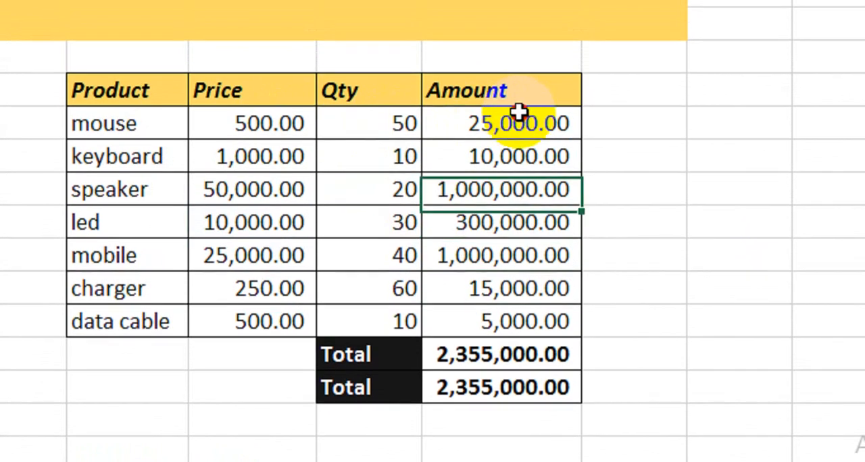
left_click(517, 118)
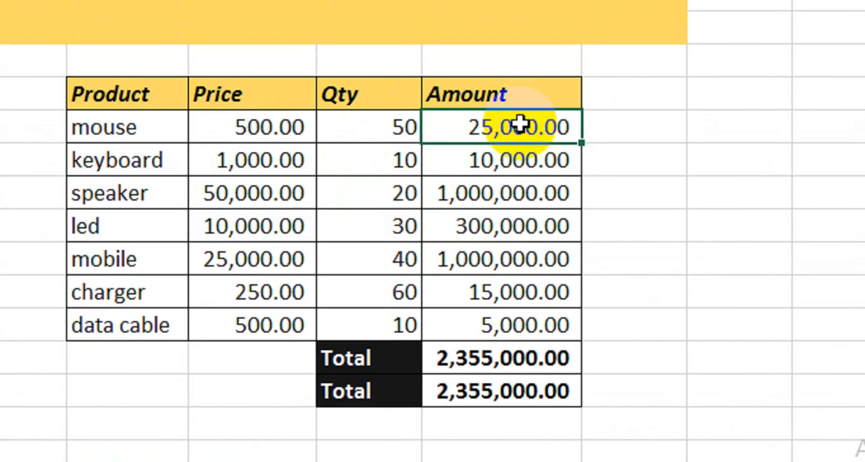
left_click_drag(467, 123, 475, 331)
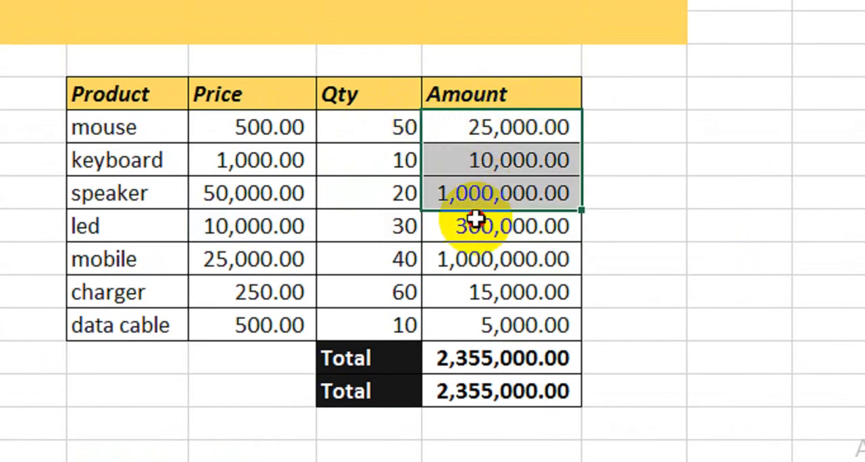
left_click(479, 358)
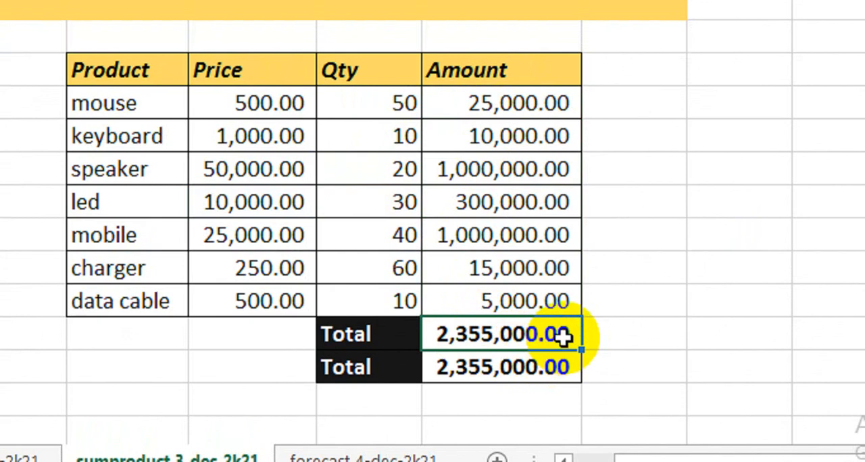
left_click_drag(481, 107, 508, 307)
left_click(497, 372)
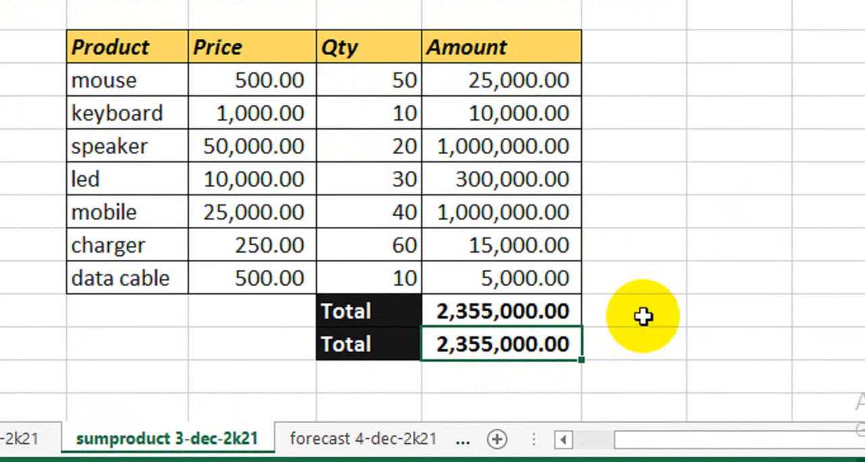